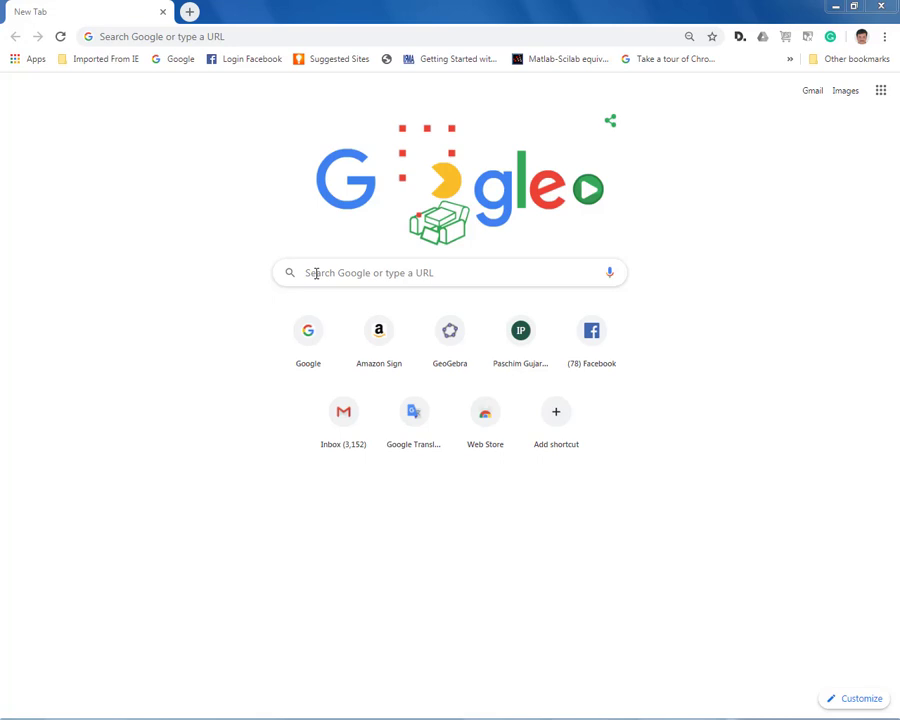
# Step: Search Google for "geogebra latest set setup download for windows"
pyautogui.click(316, 273)
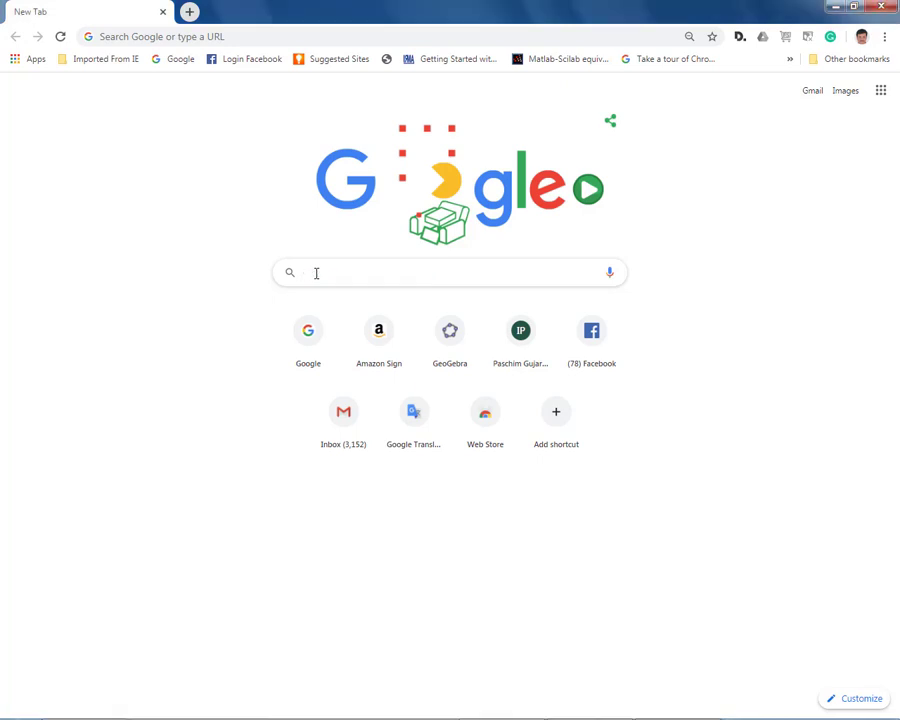
pyautogui.write('ge')
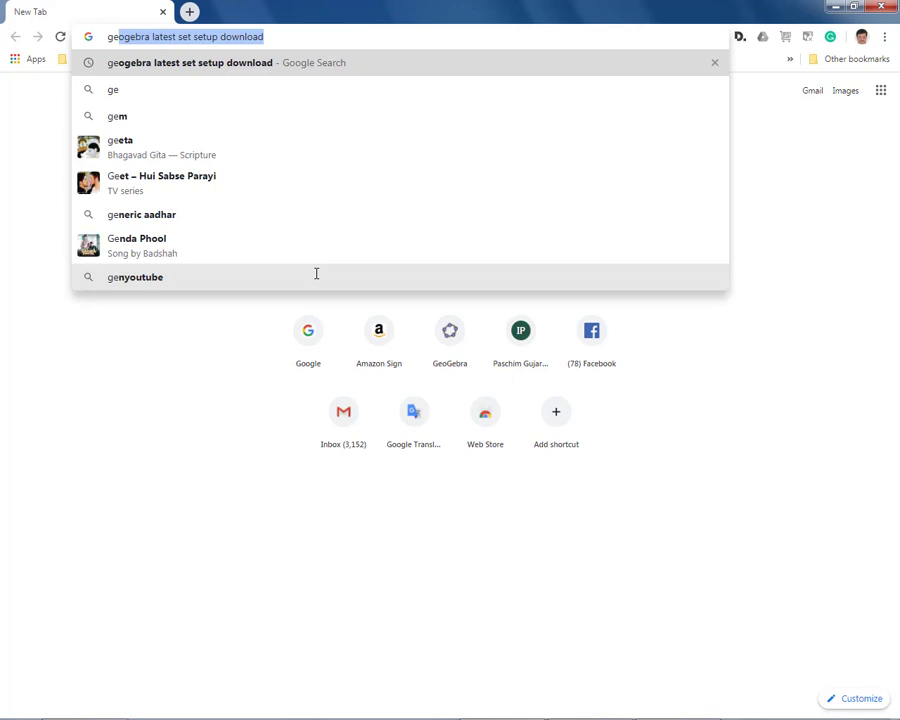
pyautogui.write('oge')
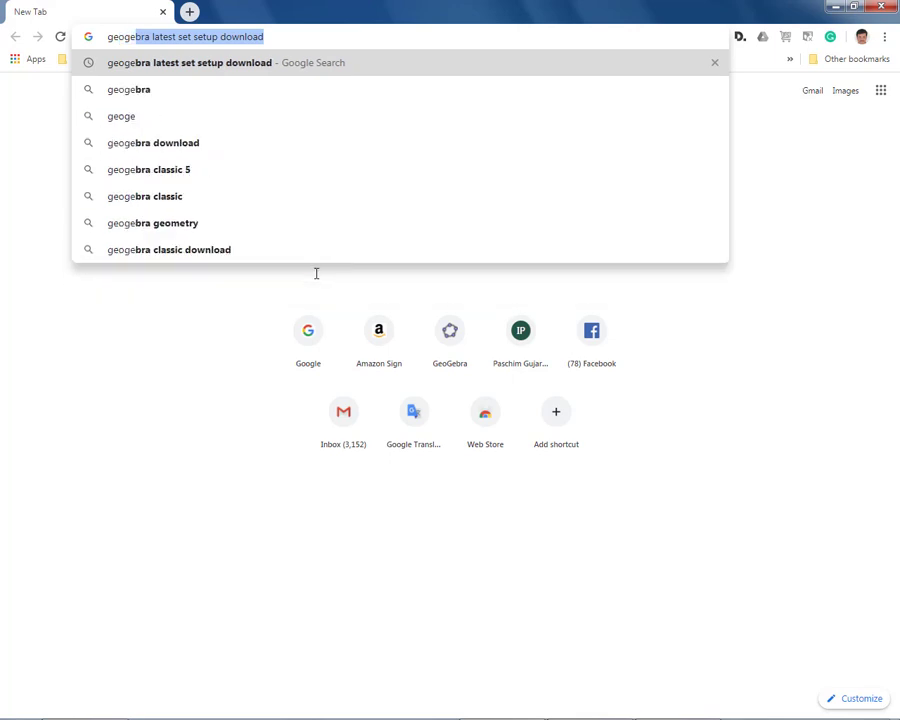
pyautogui.write('bra')
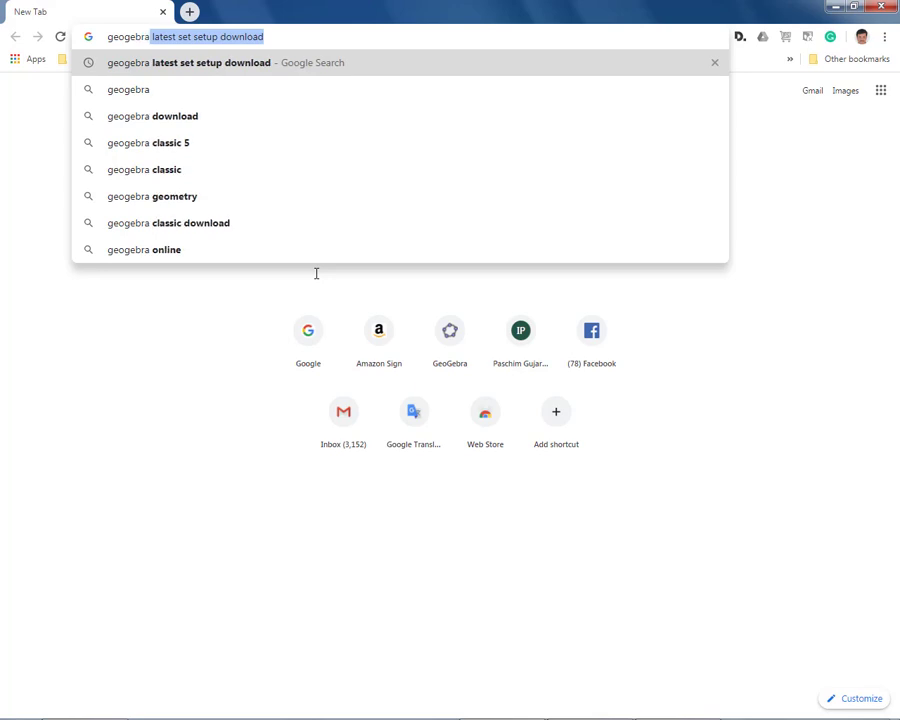
pyautogui.press('Right')
pyautogui.write('f')
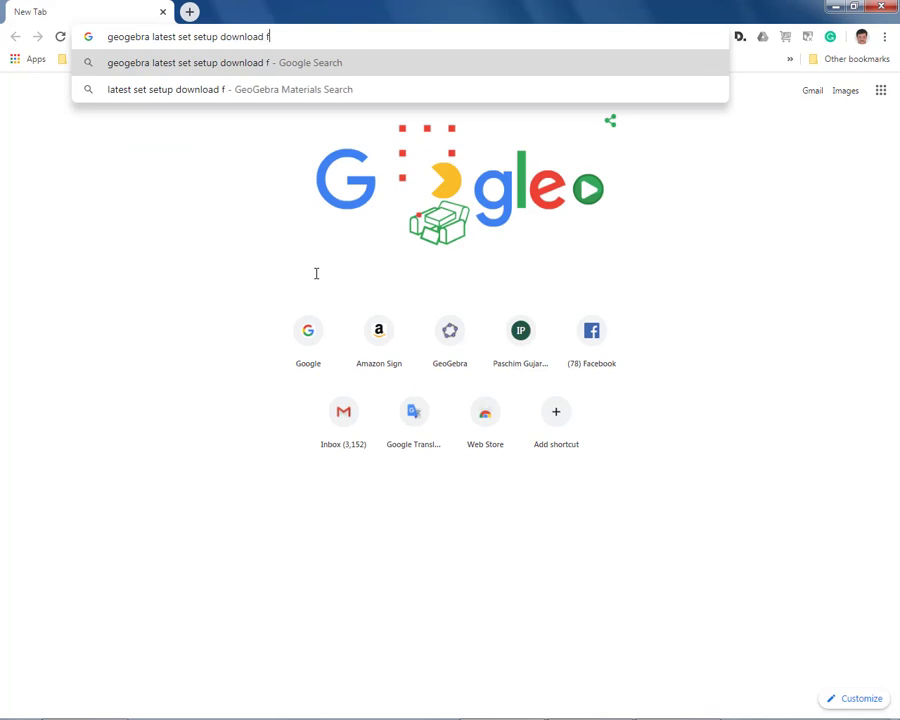
pyautogui.write('or ')
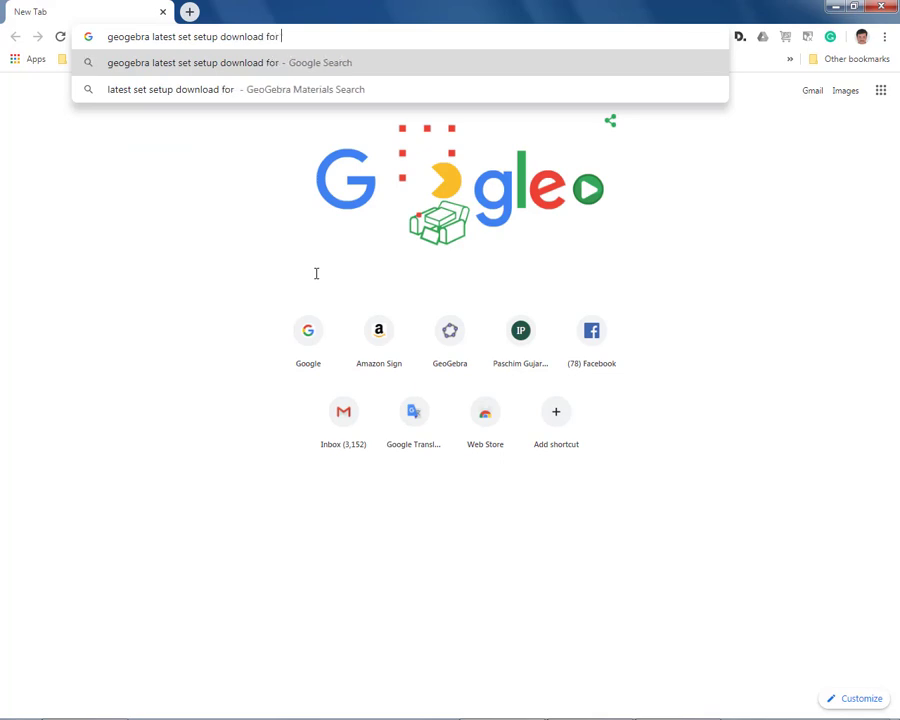
pyautogui.write('wind')
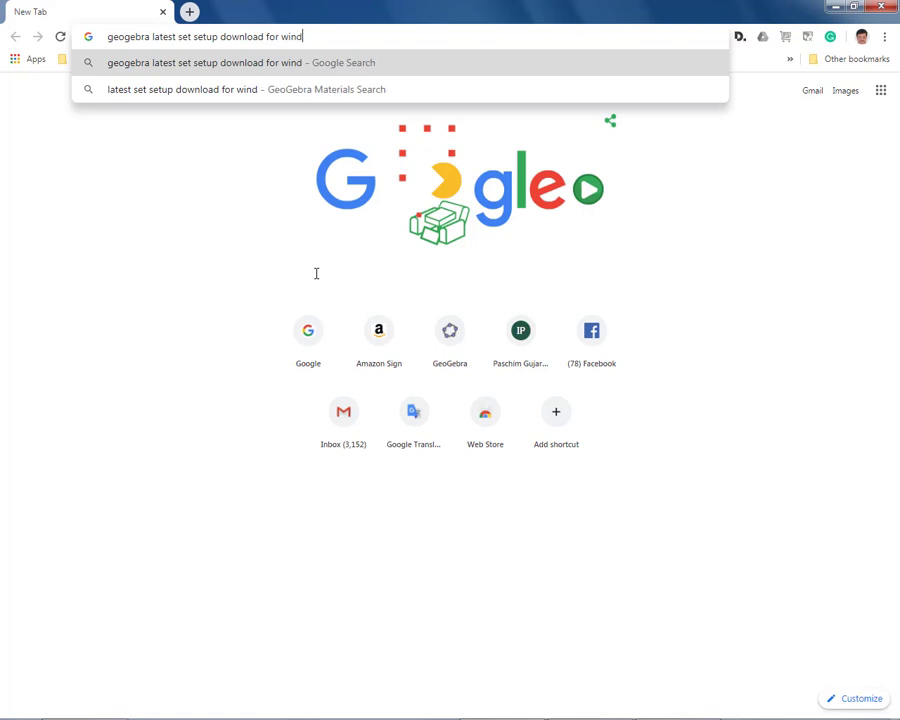
pyautogui.write('ow')
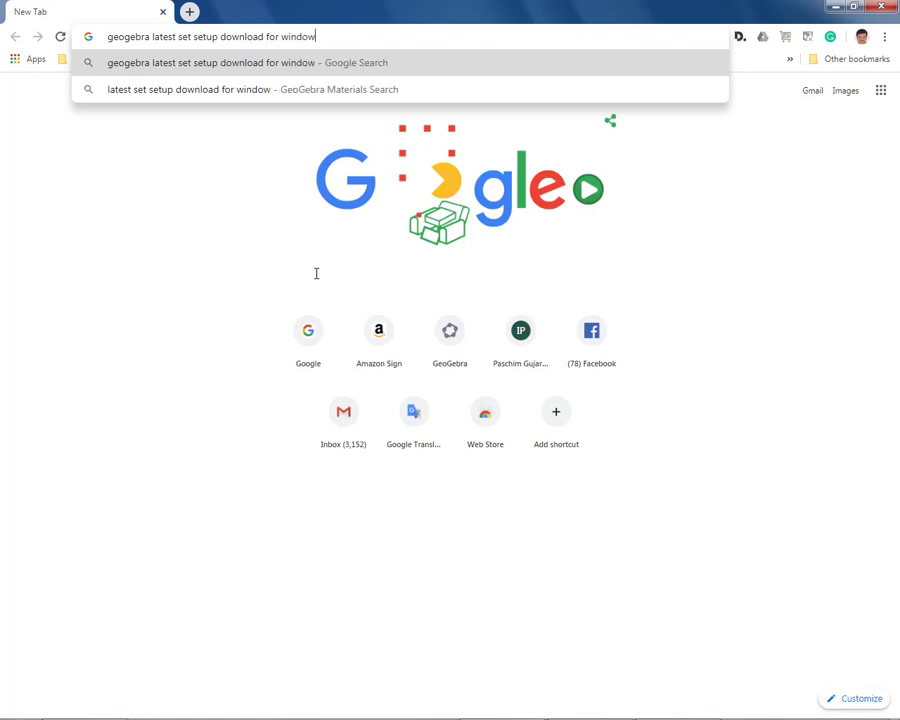
pyautogui.write('s')
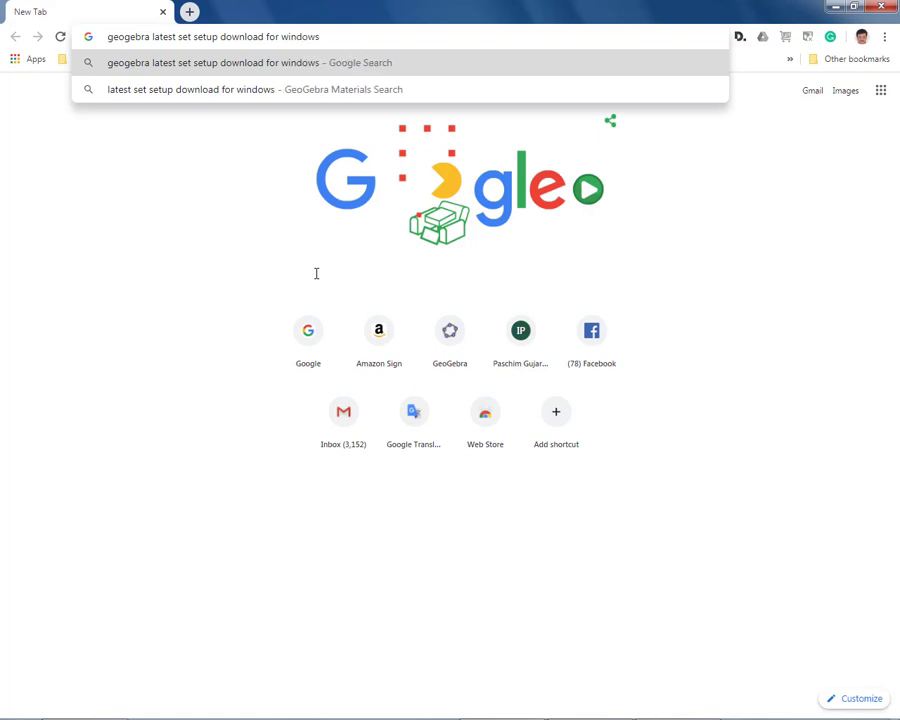
pyautogui.press('Return')
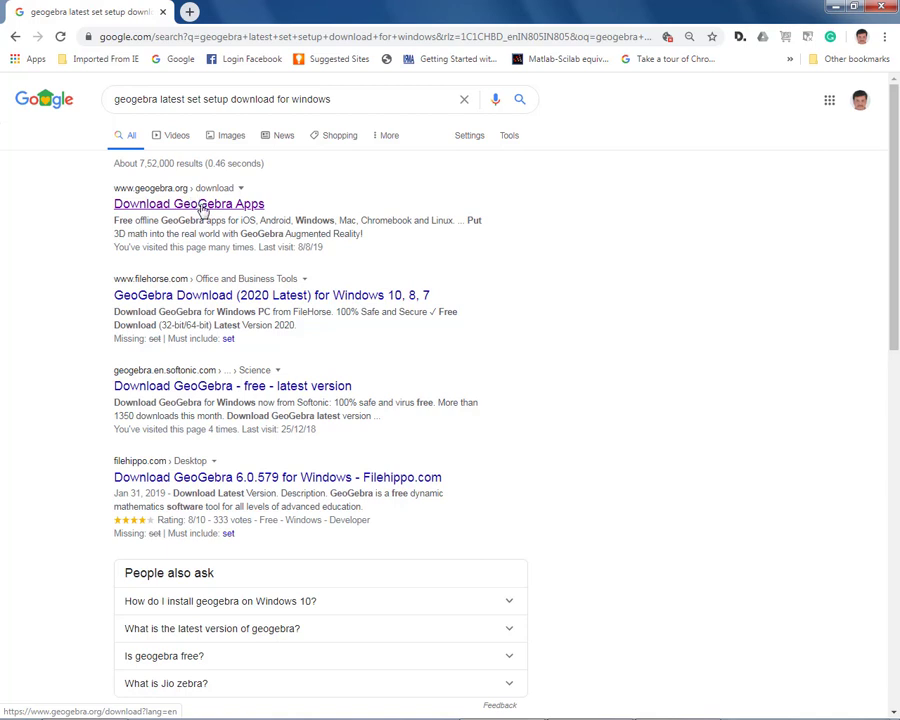
# Step: Open the Download GeoGebra Apps result on geogebra.org and start downloading GeoGebra Classic 5 from the app downloads page
pyautogui.click(203, 208)
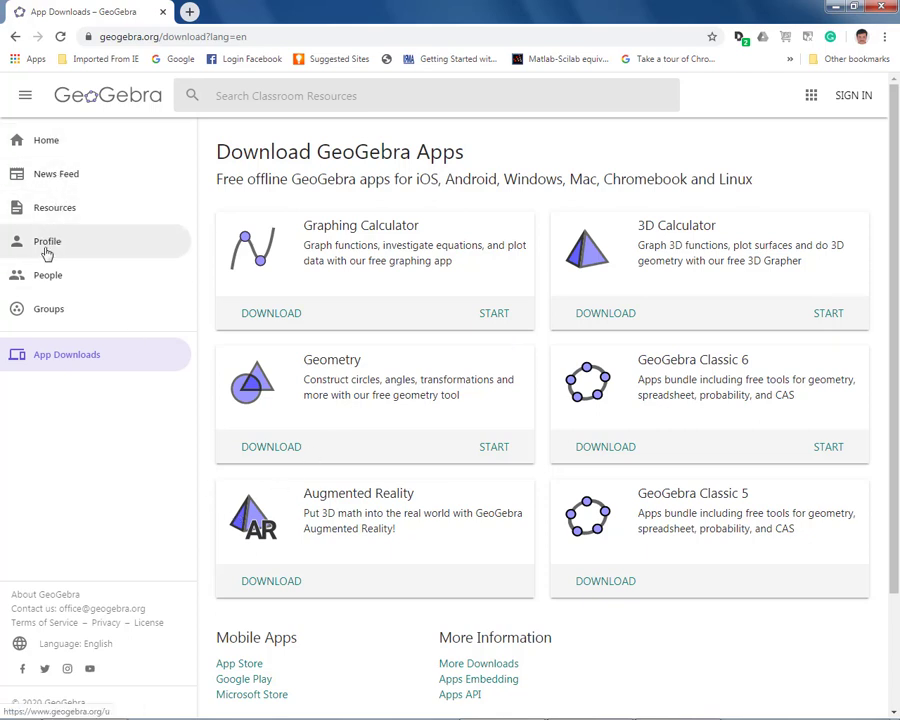
pyautogui.click(60, 363)
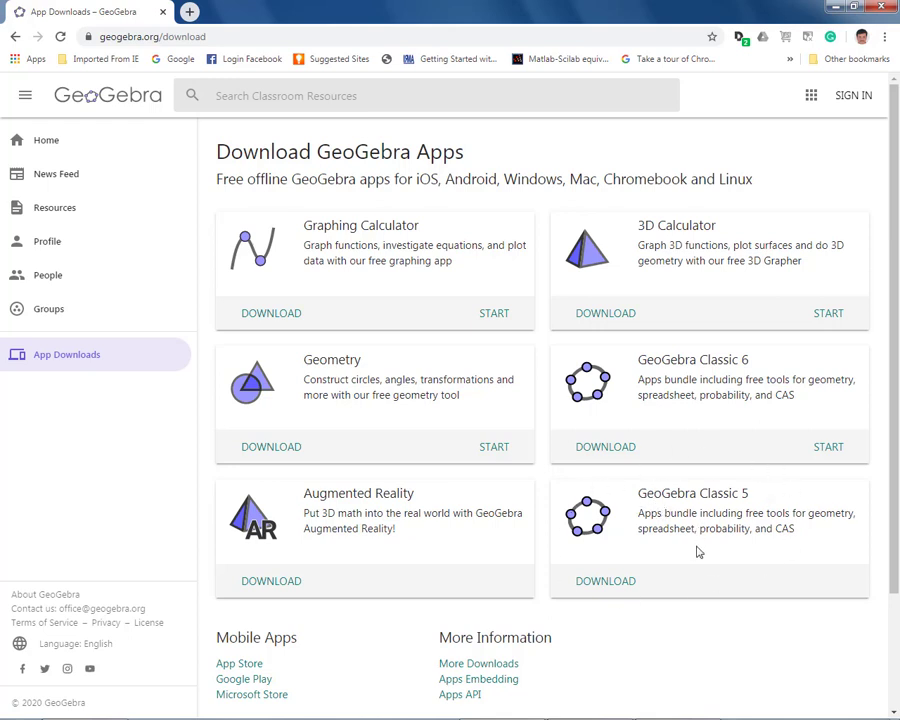
pyautogui.click(603, 584)
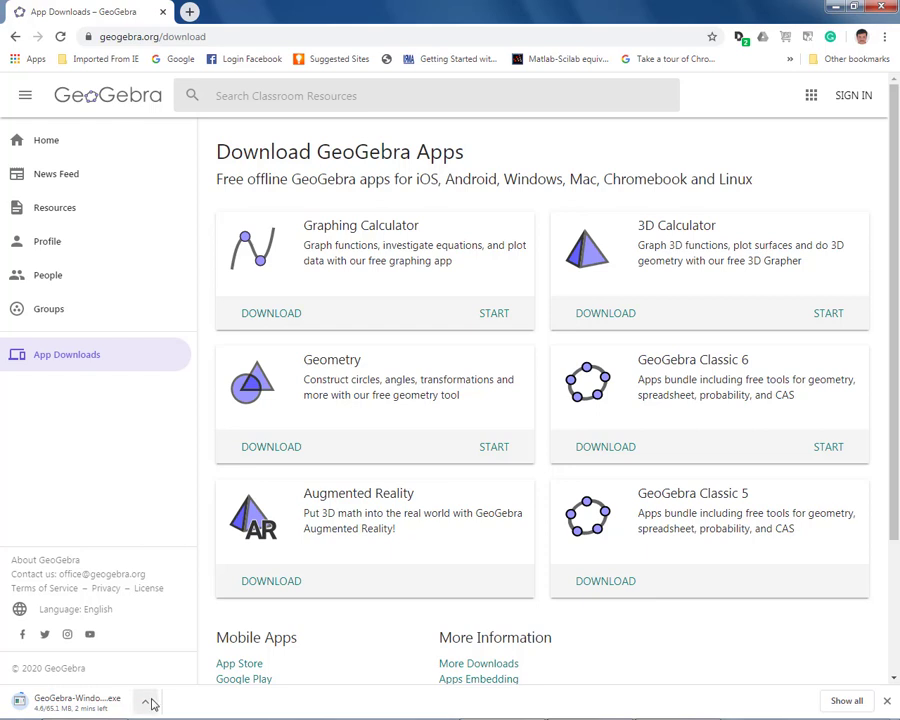
# Step: Pause the running GeoGebra installer download and minimize the browser to reach the desktop
pyautogui.click(148, 703)
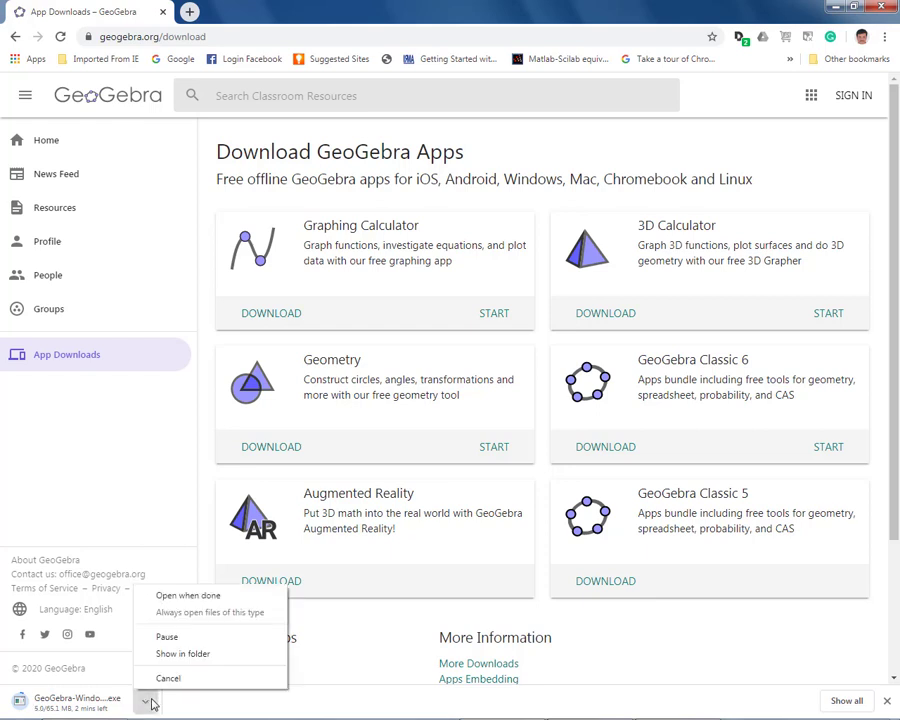
pyautogui.click(170, 637)
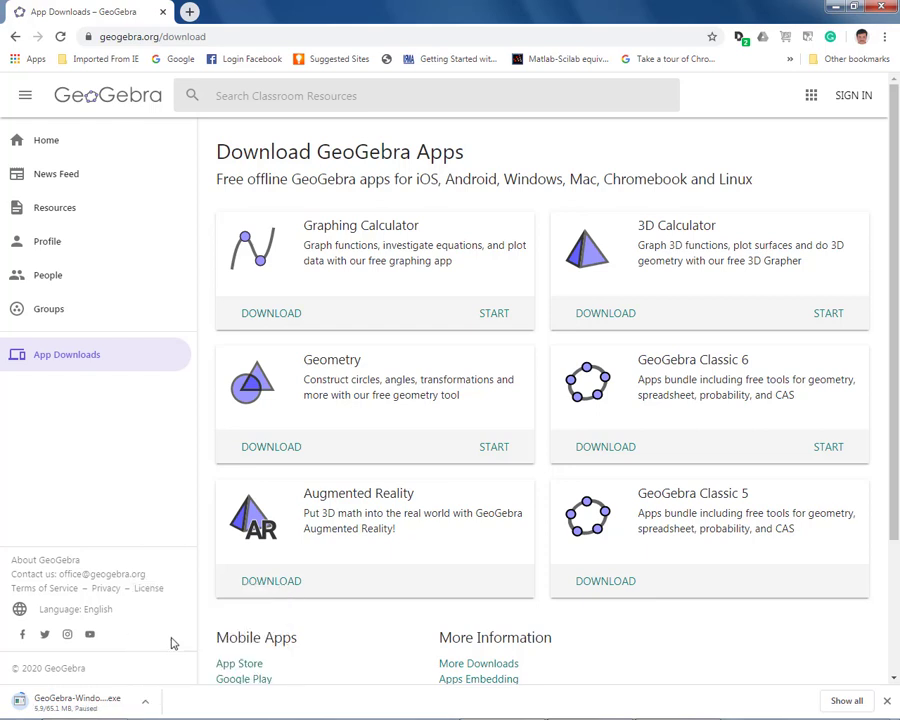
pyautogui.click(838, 10)
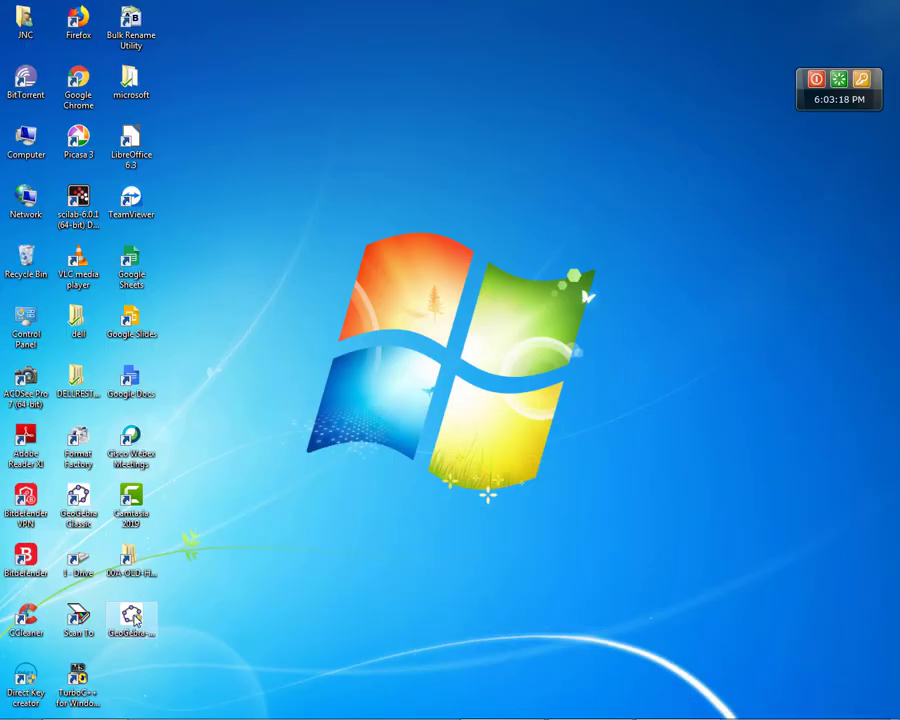
# Step: Launch the GeoGebra-Windows-Installer-5-0-581-0.exe file from the desktop
pyautogui.click(134, 618)
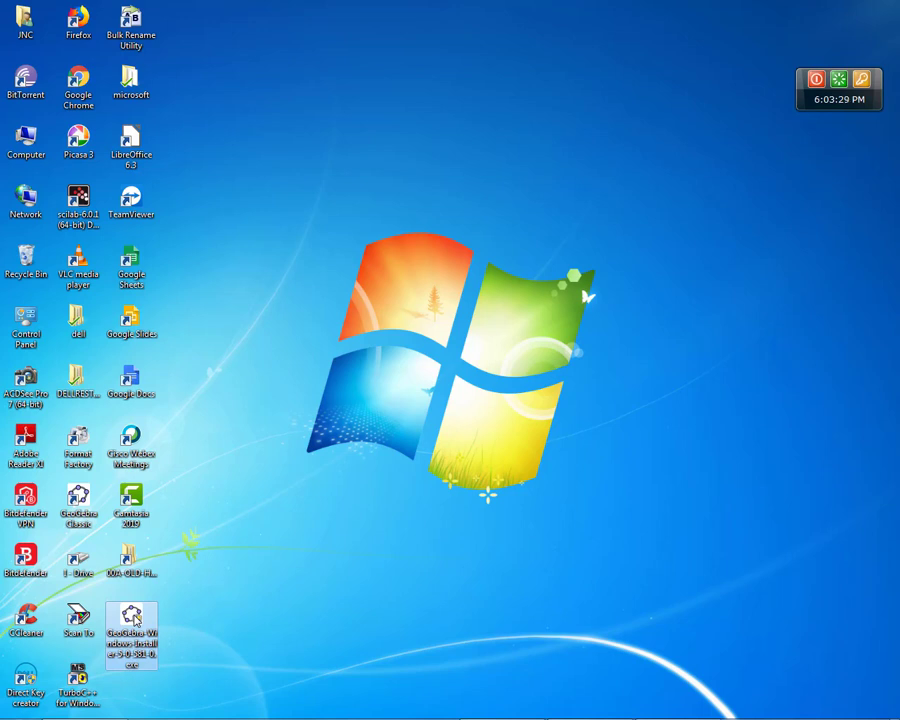
pyautogui.rightClick(134, 618)
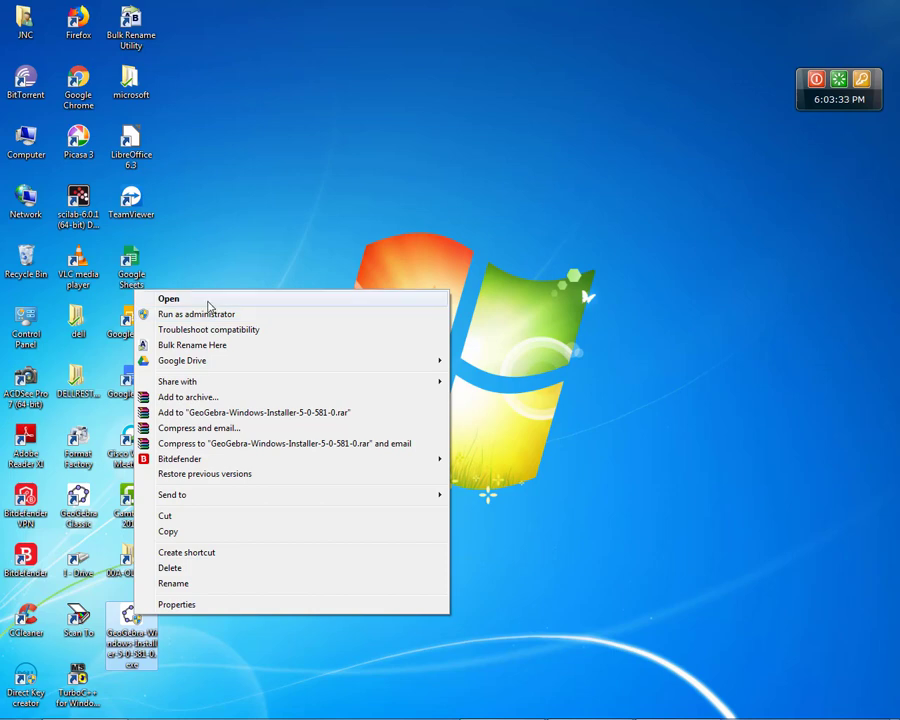
pyautogui.click(208, 302)
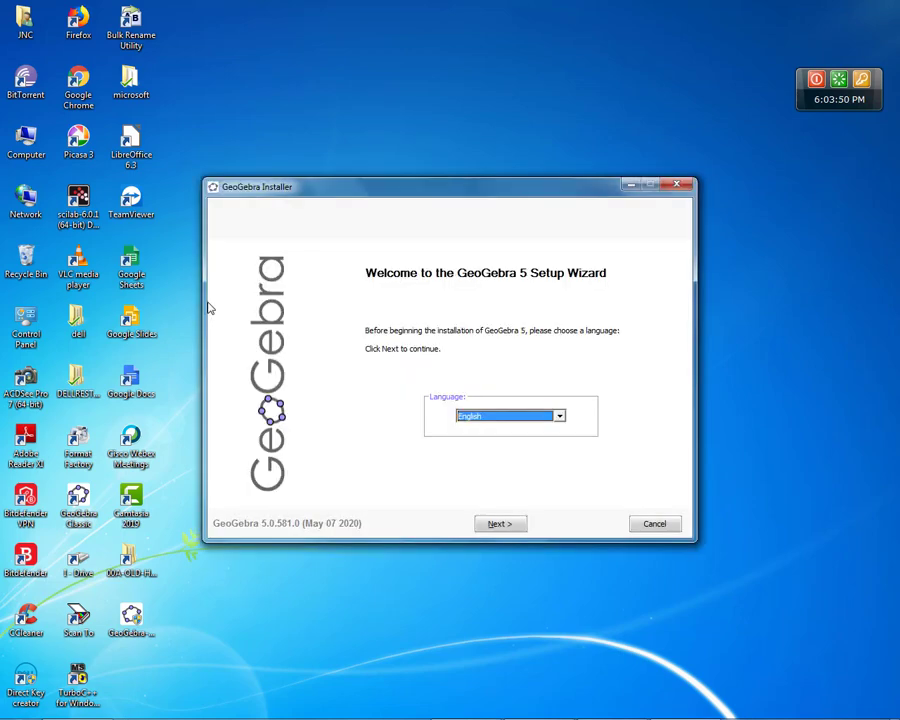
# Step: Choose English as the setup language and accept the GeoGebra 5 license agreement after going through it to the end
pyautogui.click(560, 419)
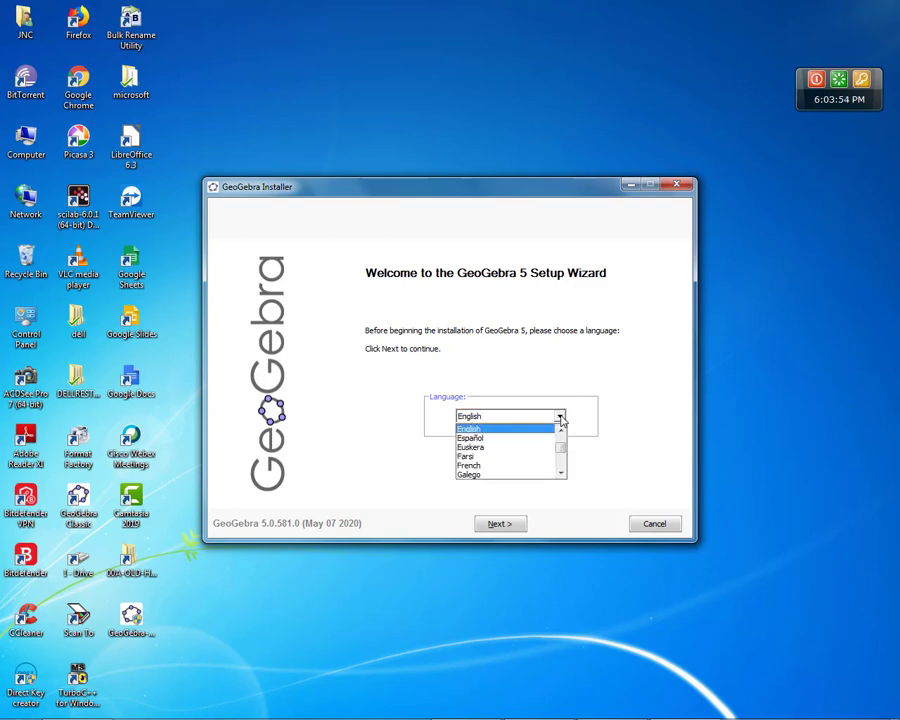
pyautogui.click(553, 427)
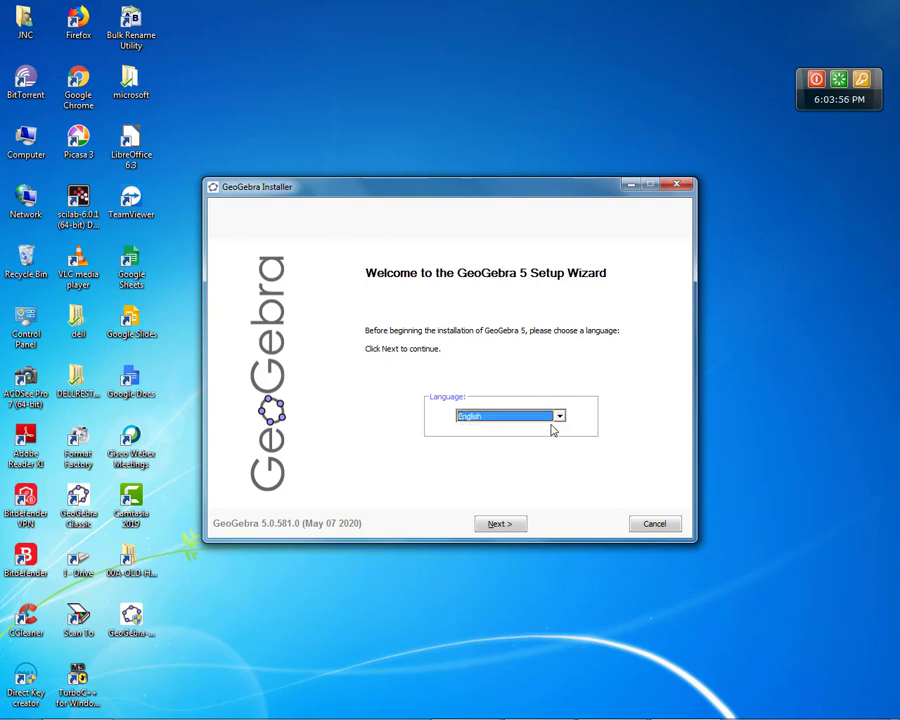
pyautogui.click(499, 526)
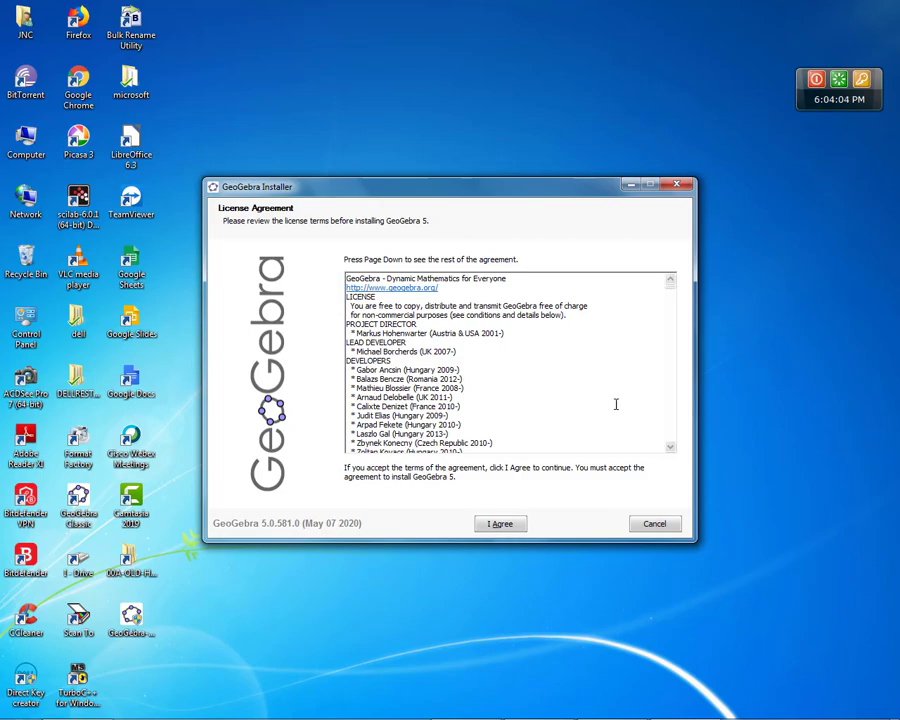
pyautogui.moveTo(673, 303); pyautogui.dragTo(679, 451)
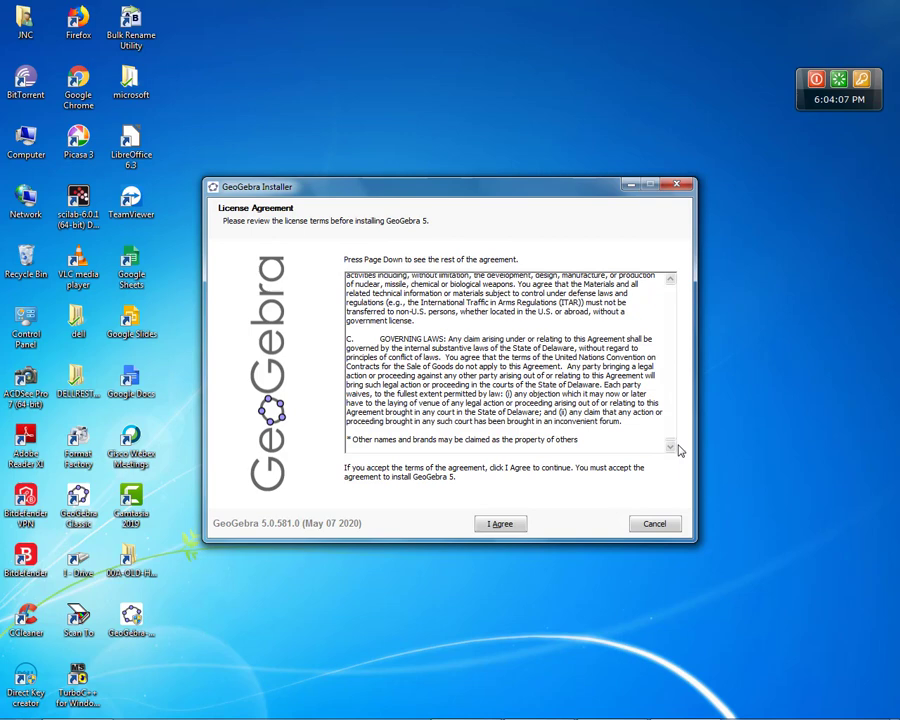
pyautogui.click(500, 524)
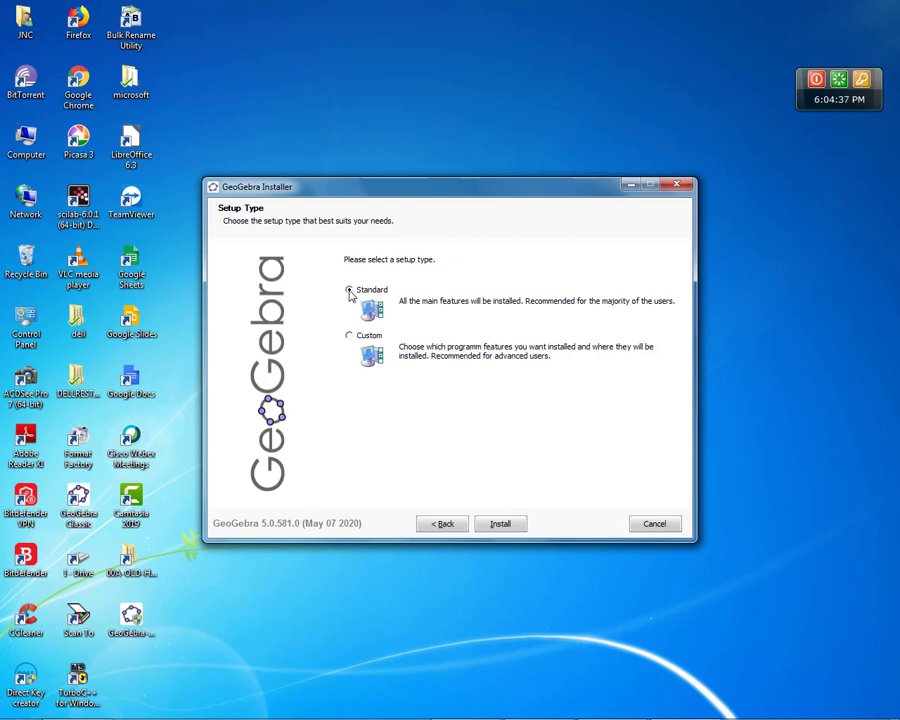
# Step: Install GeoGebra 5 with the Standard setup type and finish the wizard with Run GeoGebra 5 enabled
pyautogui.click(500, 528)
pyautogui.click(500, 524)
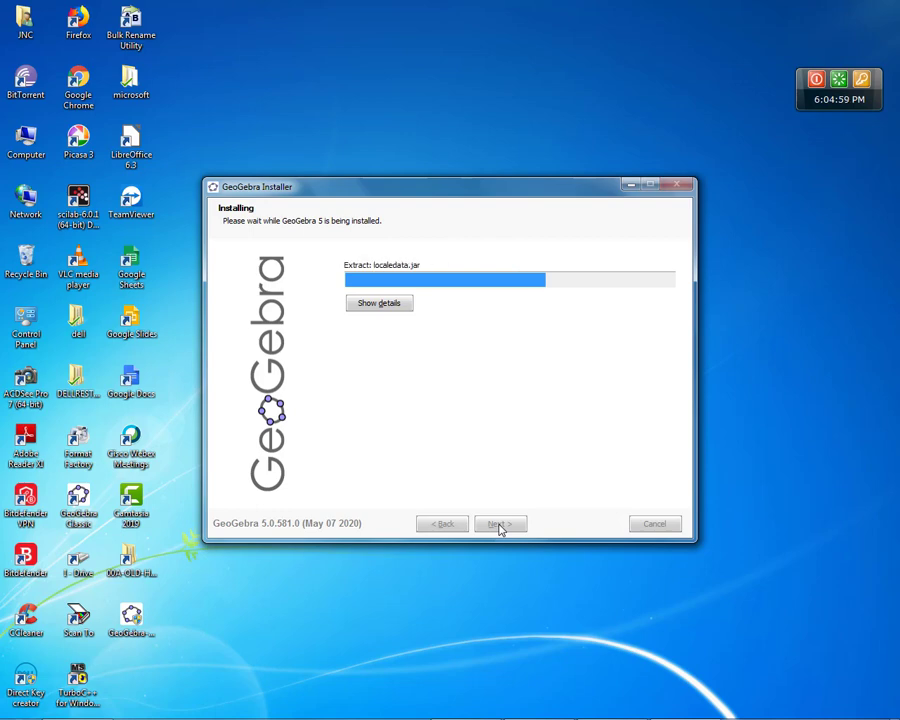
pyautogui.click(369, 305)
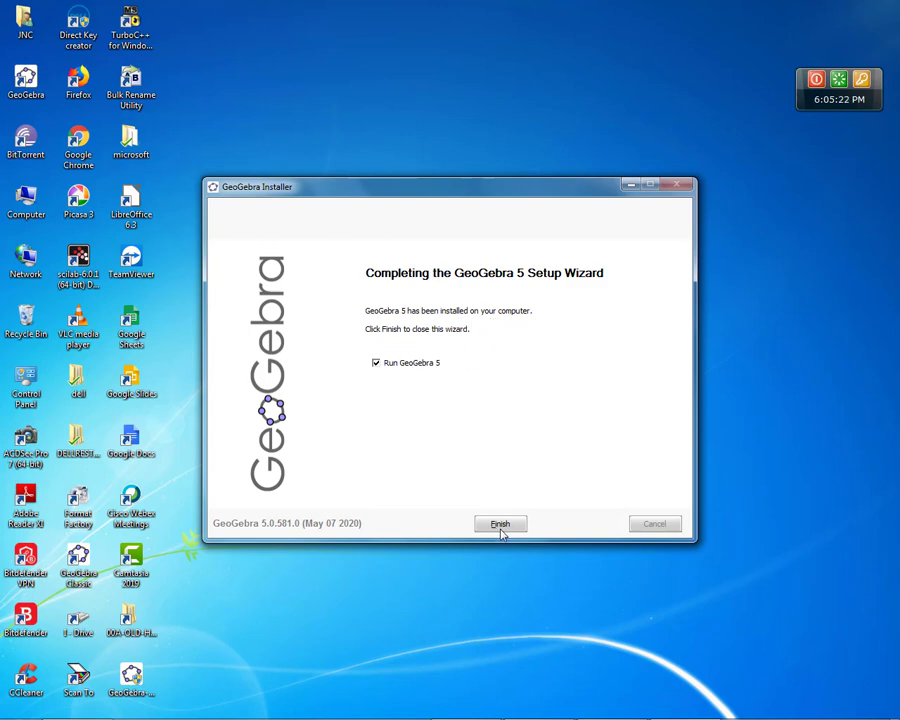
pyautogui.click(376, 364)
pyautogui.click(500, 524)
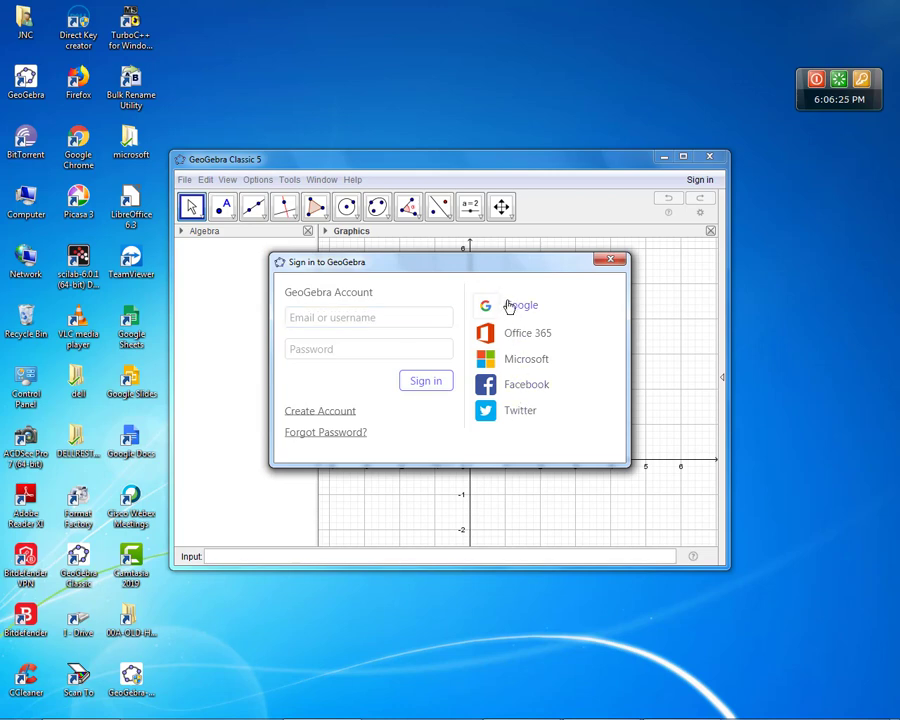
# Step: Open the Google sign-in option, dismiss the dialog without signing in, and maximize the GeoGebra Classic 5 window
pyautogui.click(518, 307)
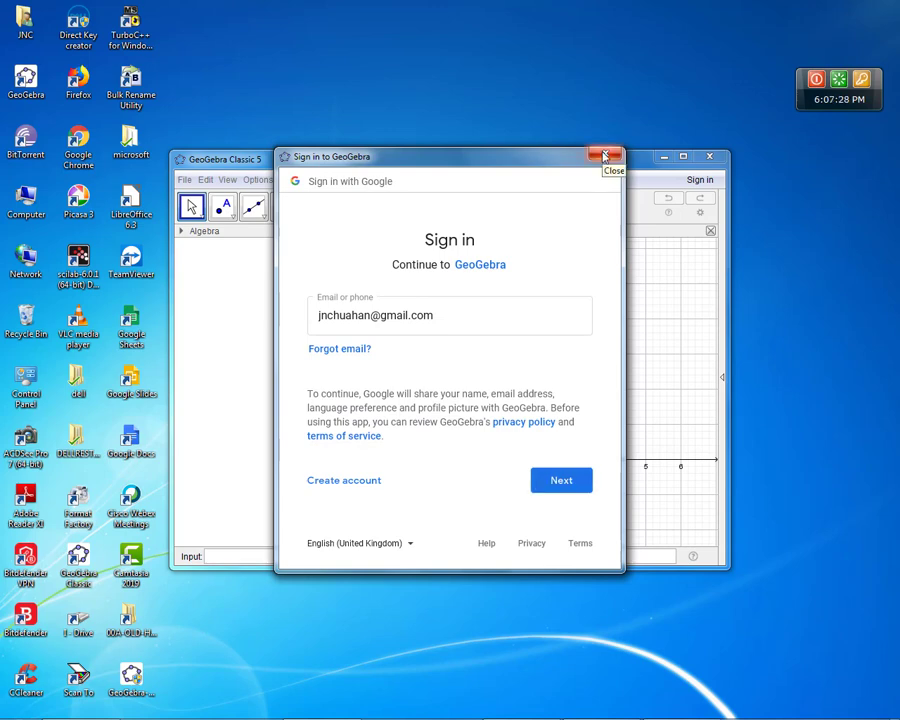
pyautogui.click(604, 156)
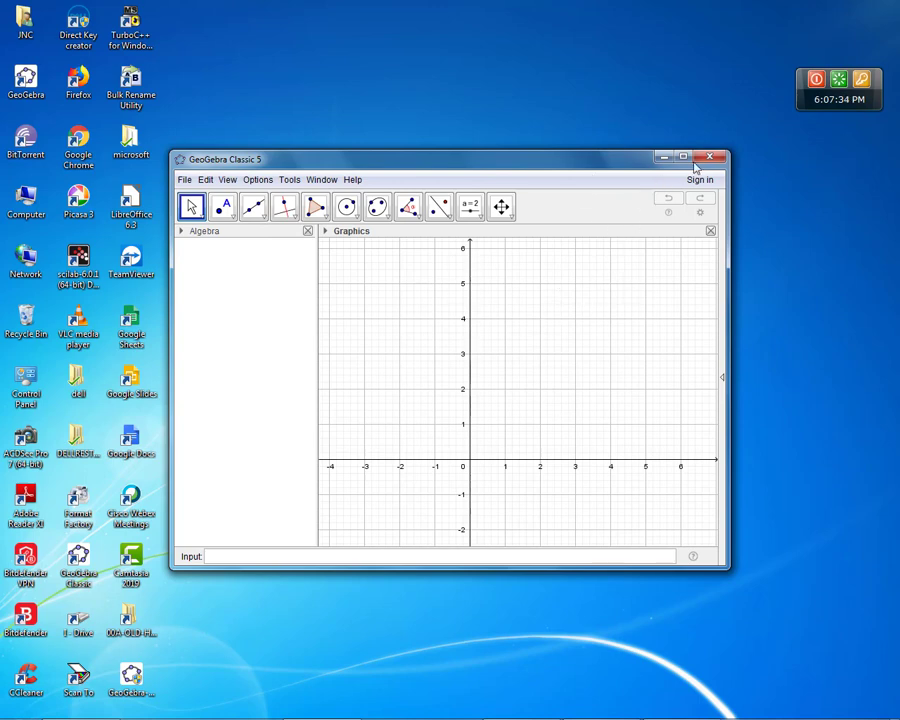
pyautogui.click(684, 158)
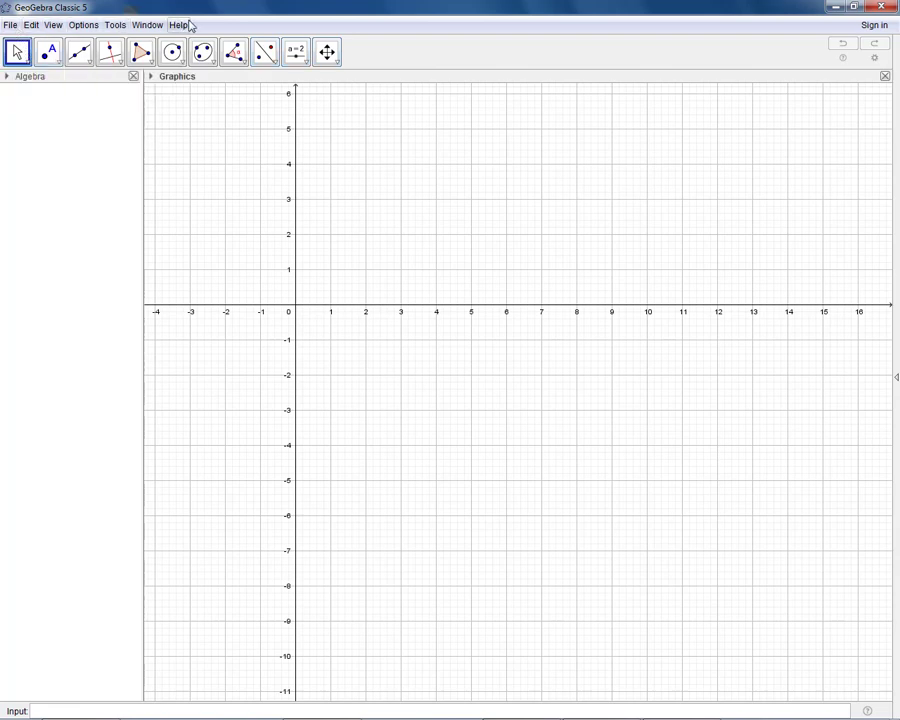
pyautogui.click(11, 25)
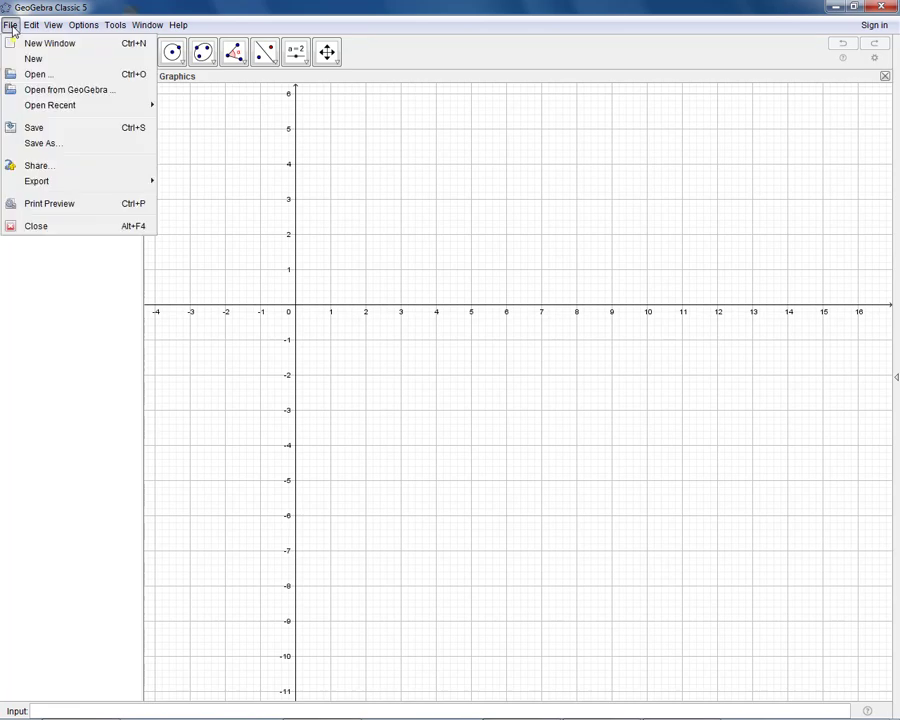
pyautogui.click(11, 25)
pyautogui.click(31, 25)
pyautogui.click(83, 25)
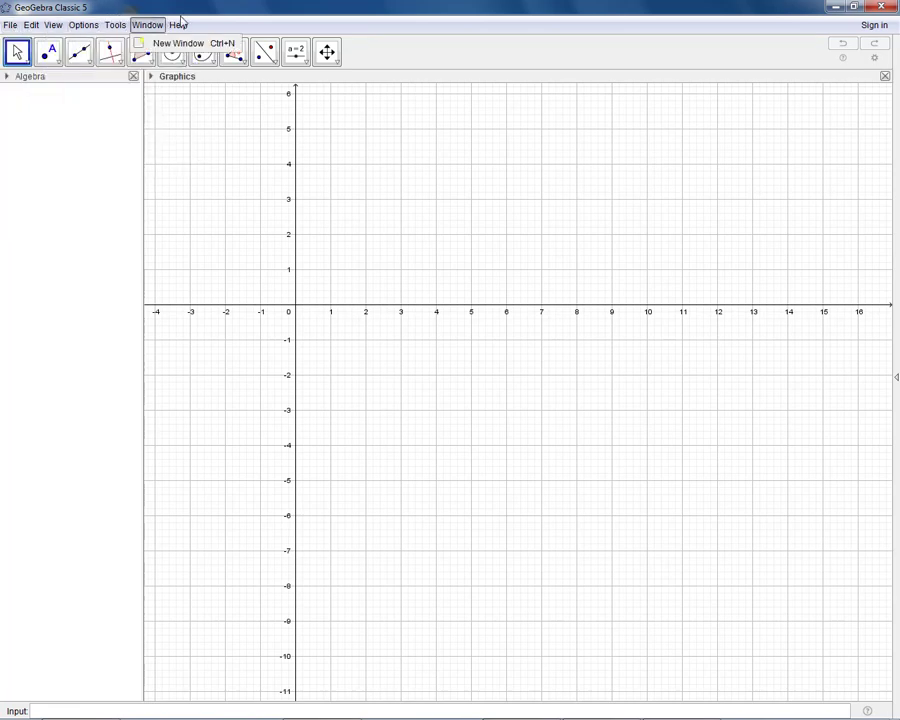
pyautogui.moveTo(12, 26)
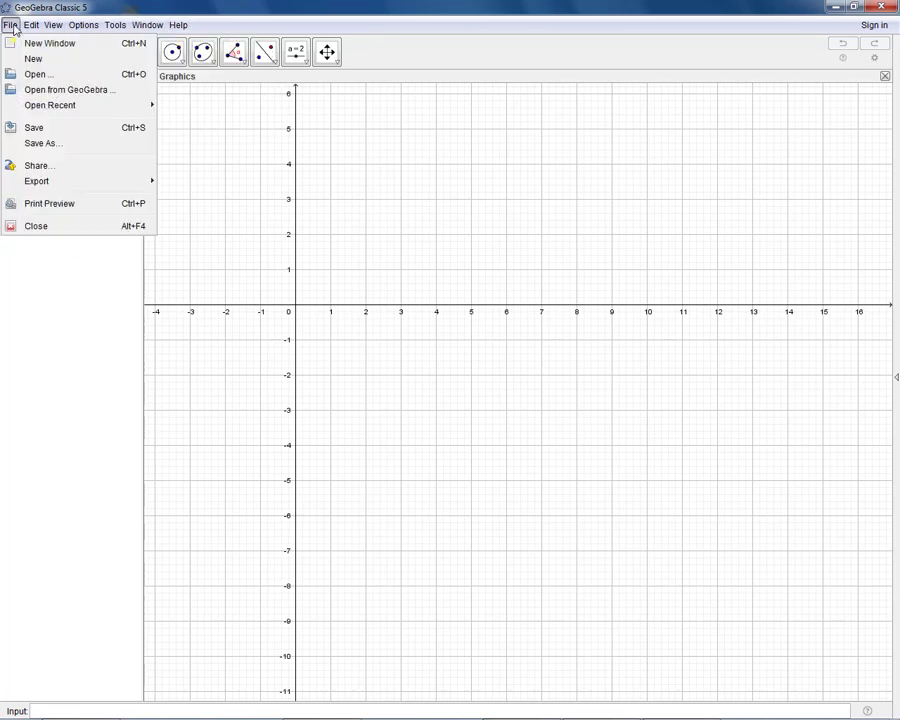
pyautogui.moveTo(178, 25)
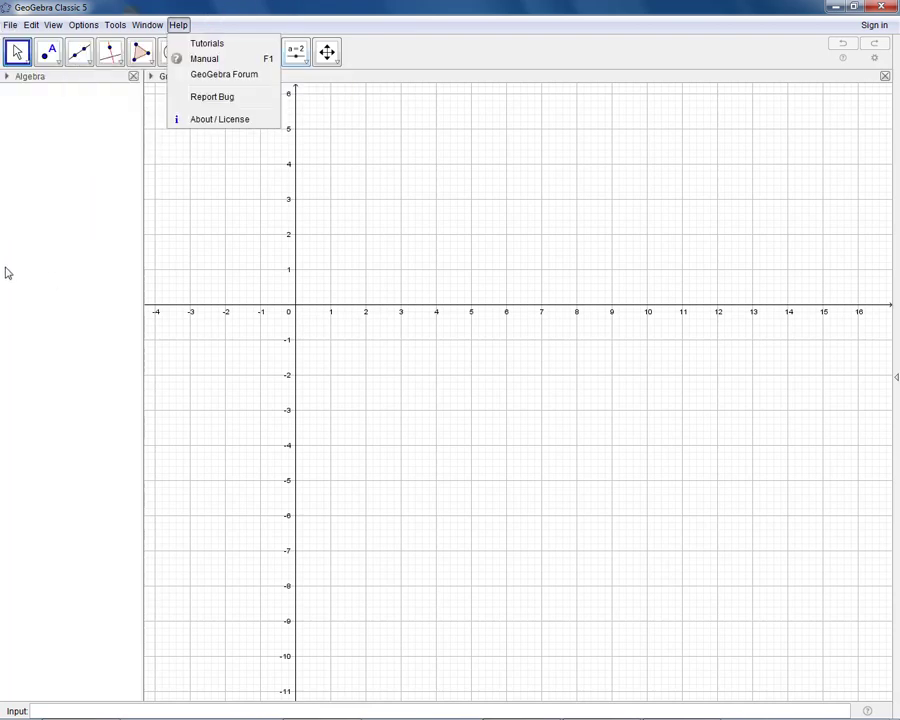
pyautogui.click(44, 278)
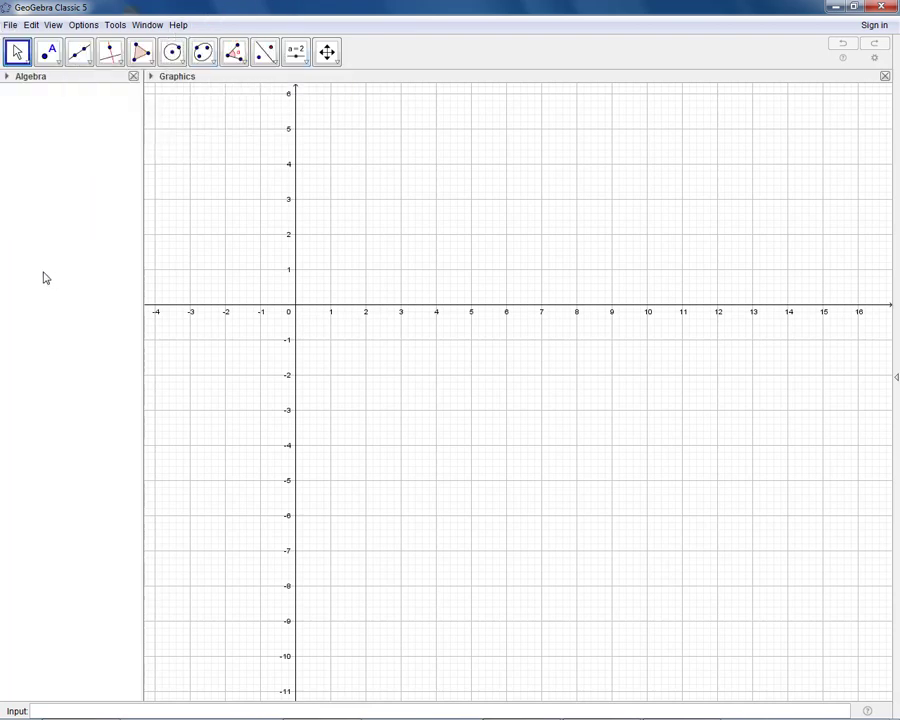